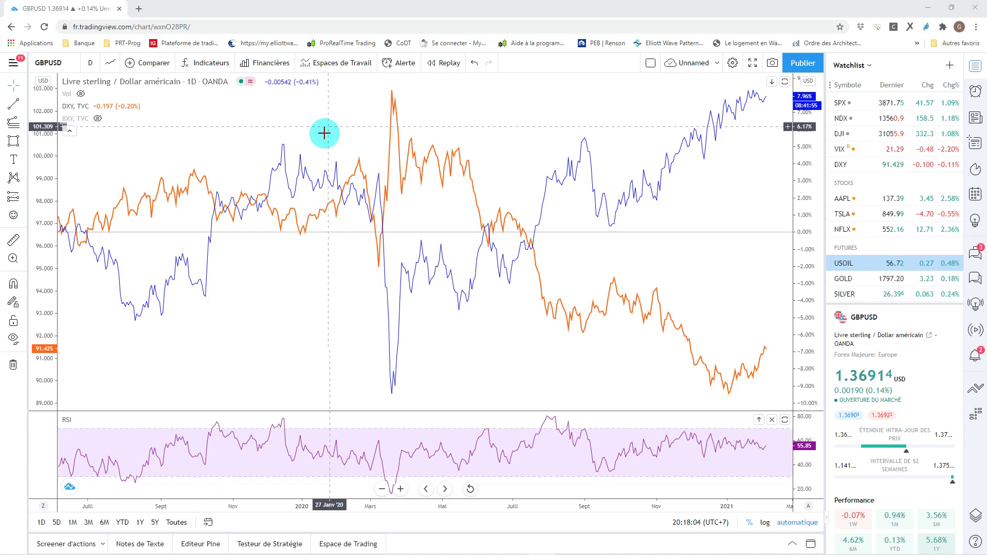
Step: Draw DXY trend lines from the November high to the January low, and from the October low to below January's low
left_click(308, 170)
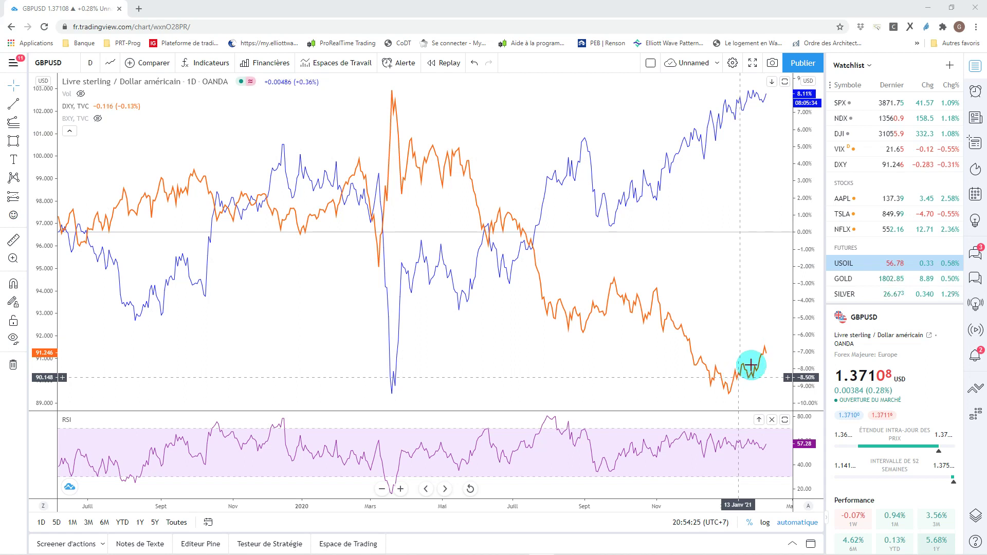
left_click(13, 103)
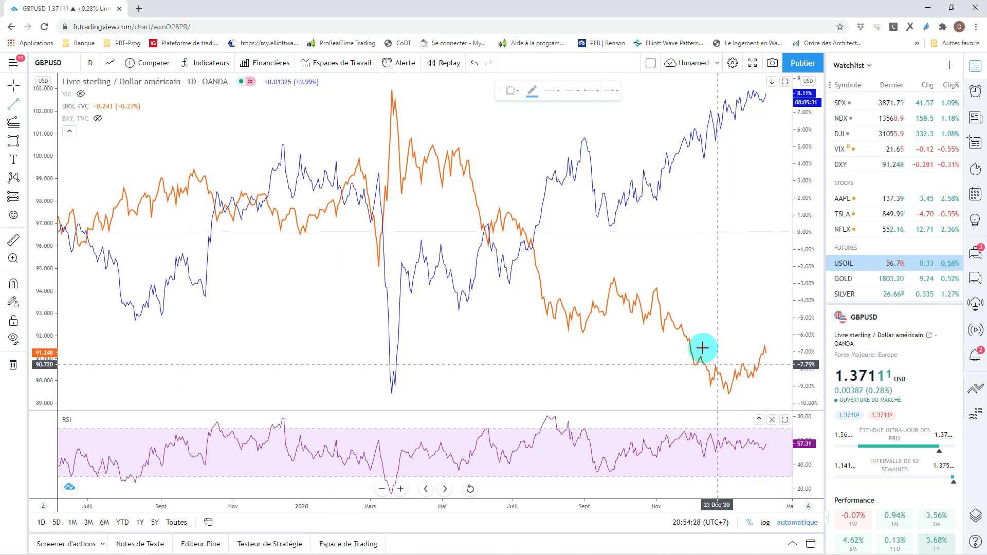
left_click(676, 311)
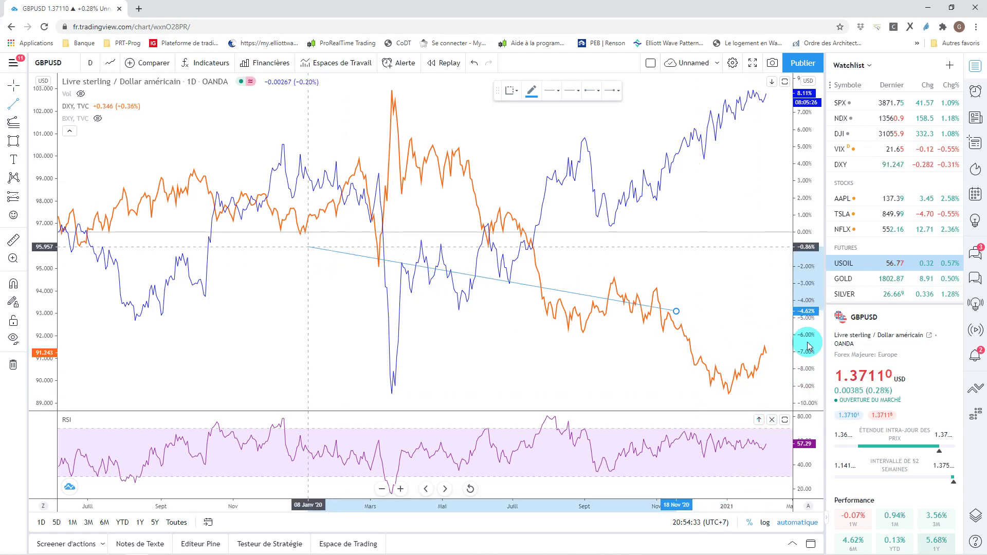
left_click(739, 394)
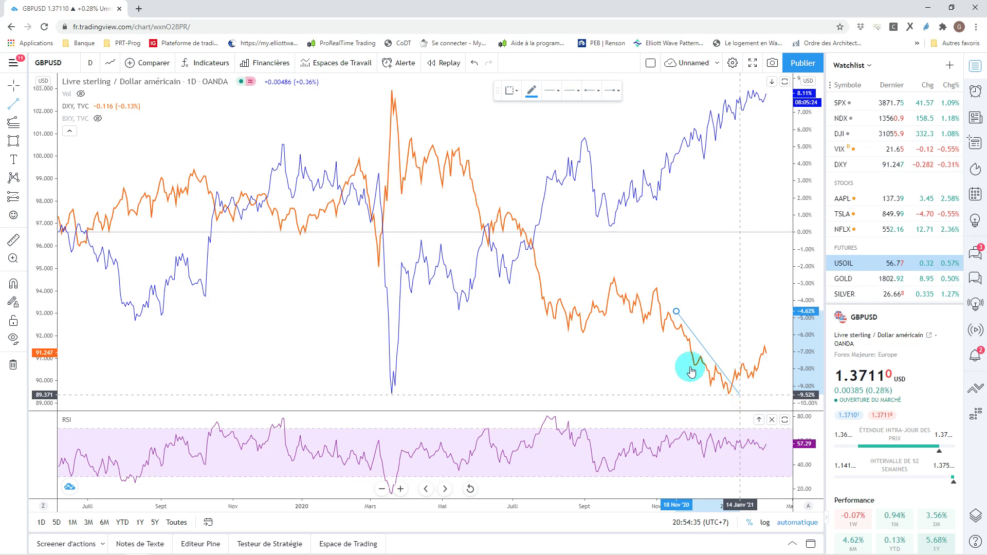
left_click(15, 107)
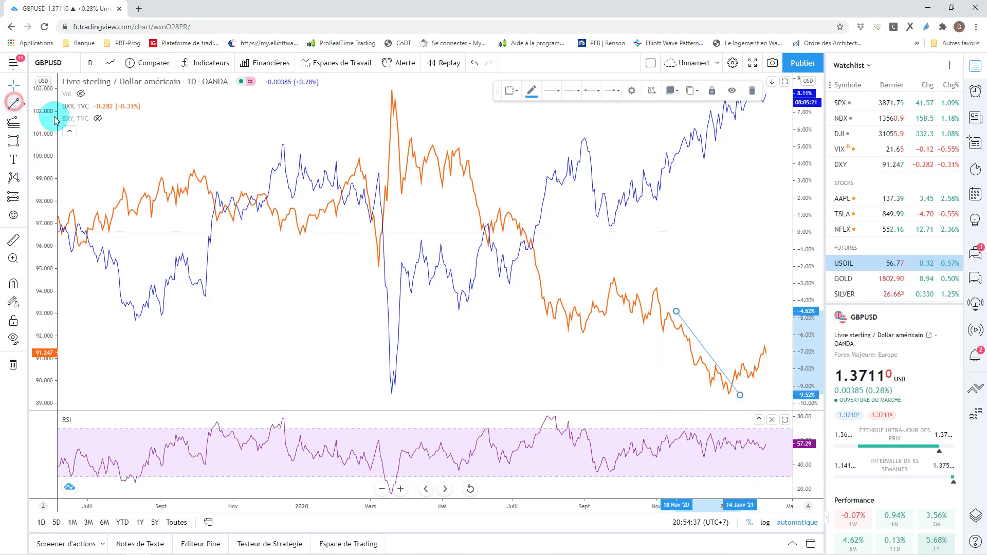
left_click(642, 330)
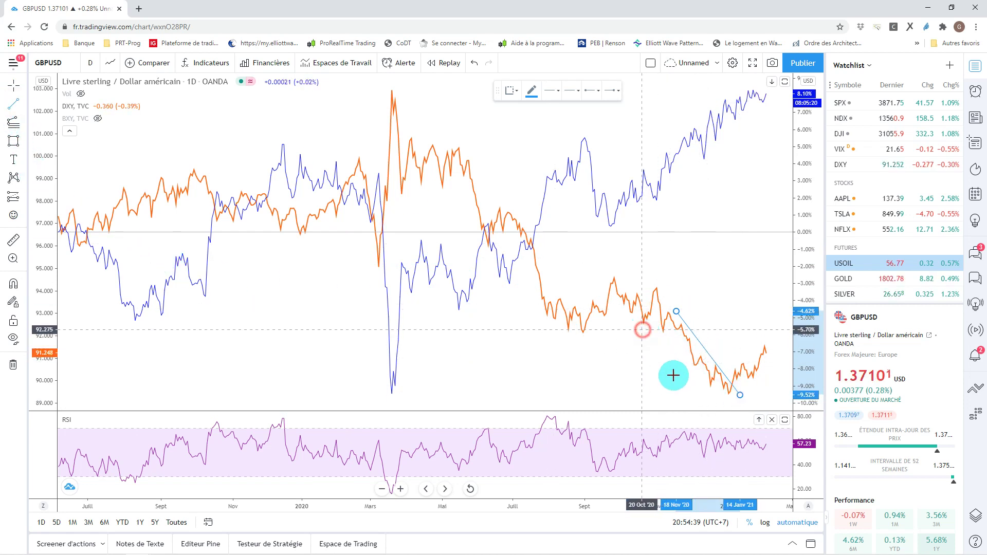
left_click(737, 403)
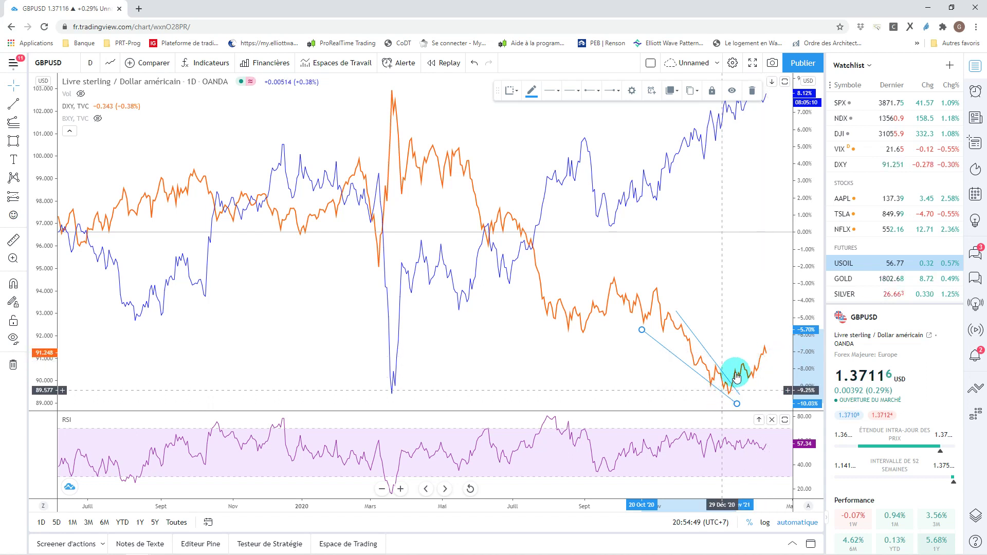
left_click(746, 325)
left_click_drag(749, 313, 734, 375)
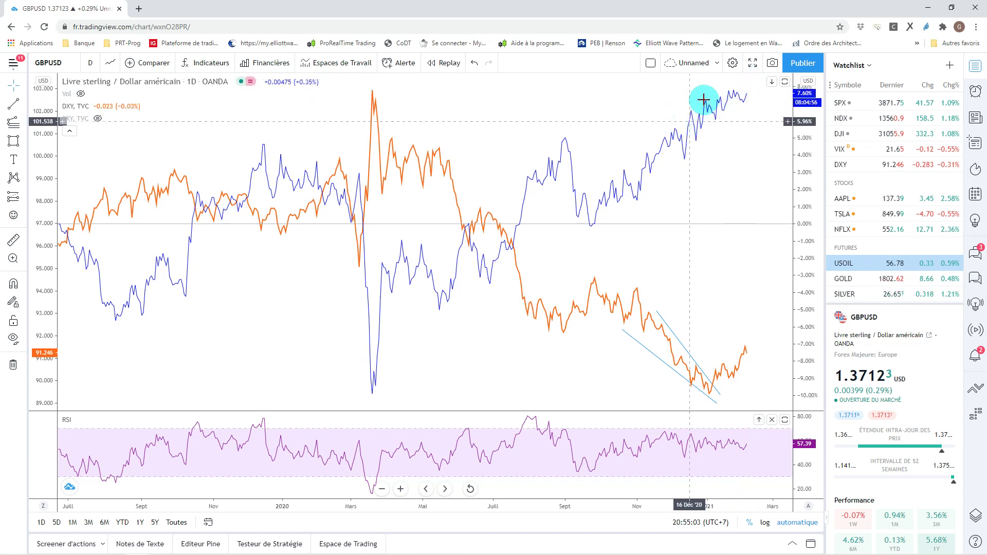
Step: Draw GBPUSD channel lines from the December high to the February high, and a lower line from the late-December low
left_click(13, 107)
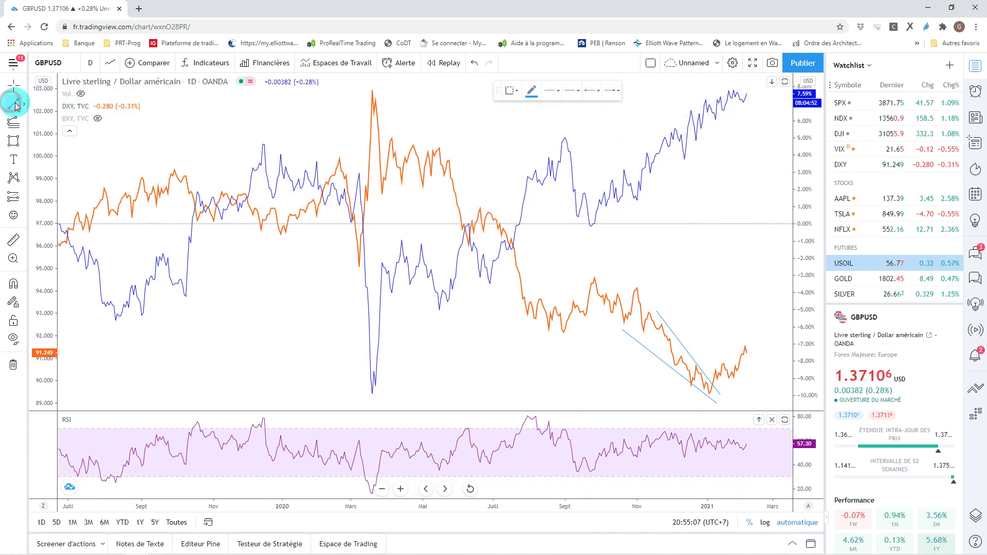
left_click(15, 106)
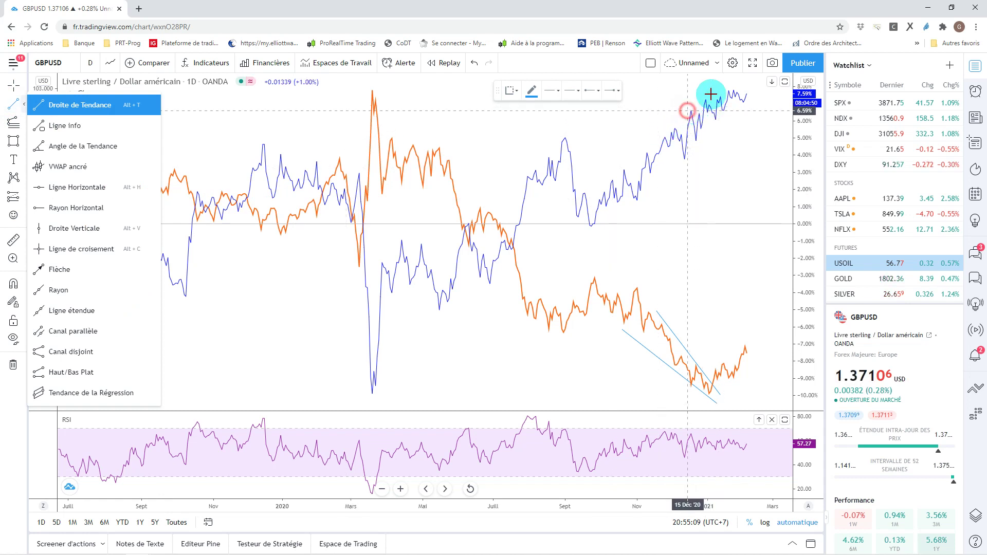
left_click(688, 111)
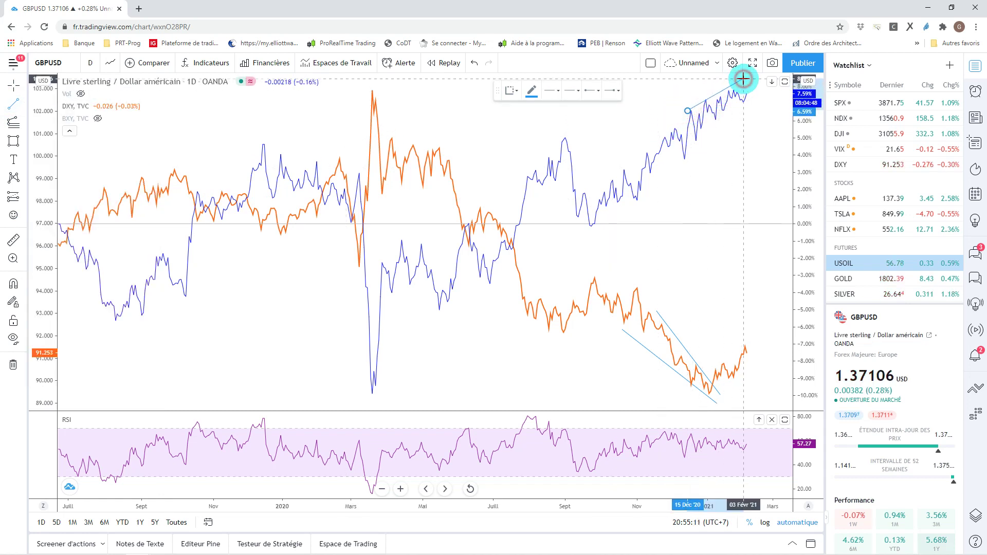
left_click(744, 78)
left_click(9, 105)
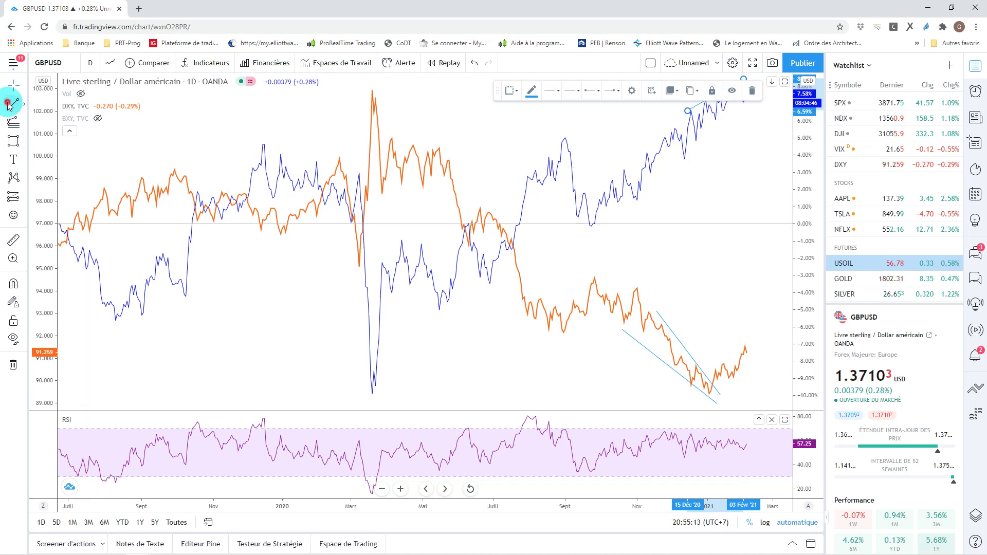
left_click(696, 140)
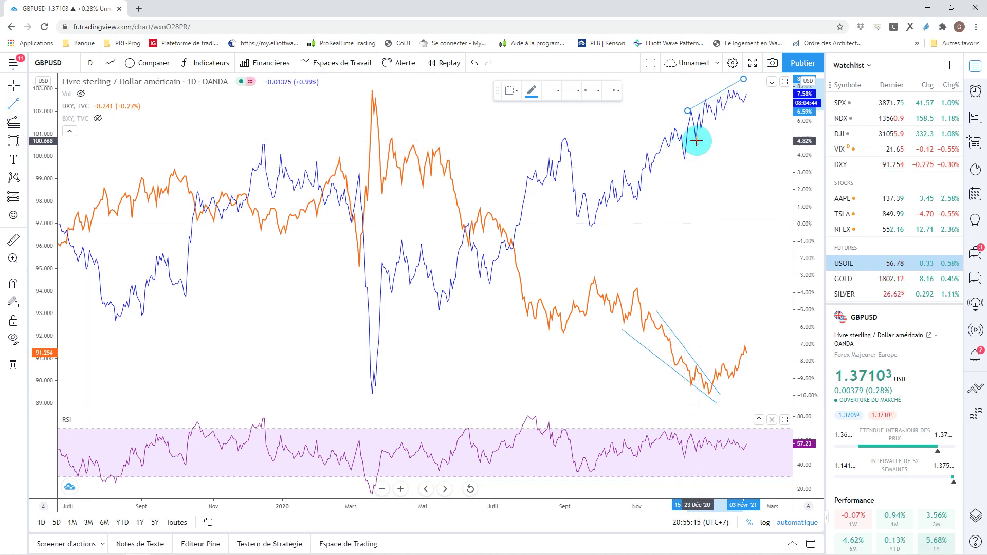
left_click(761, 88)
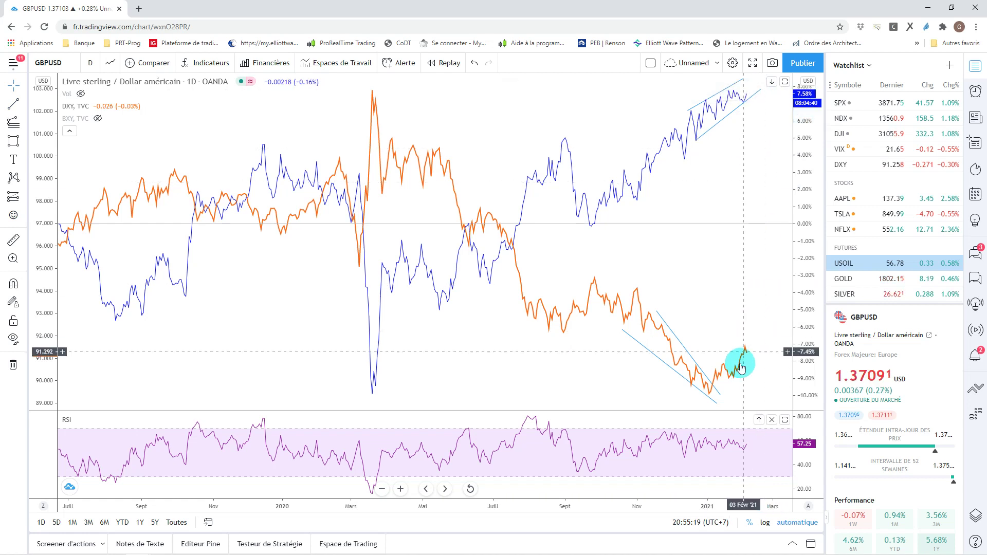